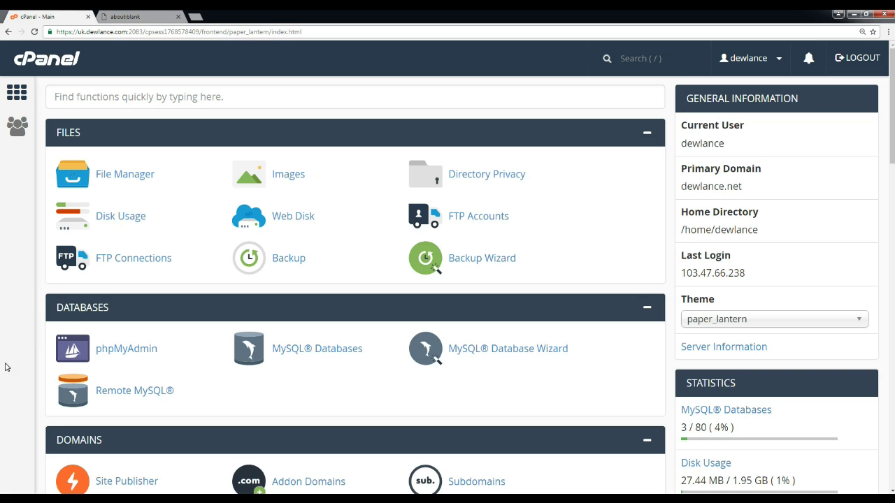
Bring the EMAIL section of the cPanel dashboard into view and open Email Accounts.
{"action": "scroll", "coordinate": [15, 351], "scroll_direction": "down", "scroll_amount": 2}
{"action": "scroll", "coordinate": [16, 349], "scroll_direction": "up", "scroll_amount": 2}
{"action": "left_click_drag", "start_coordinate": [892, 148], "coordinate": [888, 240]}
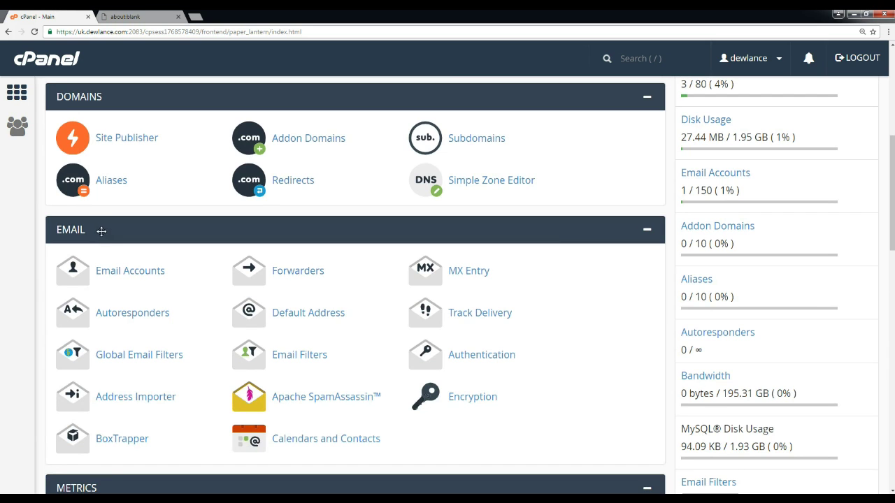
{"action": "mouse_move", "coordinate": [116, 231]}
{"action": "left_mouse_down"}
{"action": "mouse_move", "coordinate": [154, 234]}
{"action": "mouse_move", "coordinate": [132, 234]}
{"action": "left_mouse_up"}
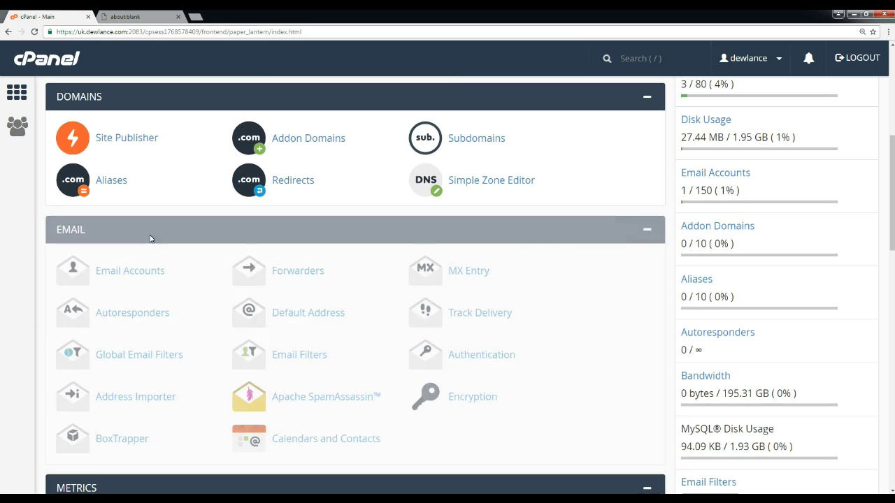
{"action": "left_click", "coordinate": [125, 273]}
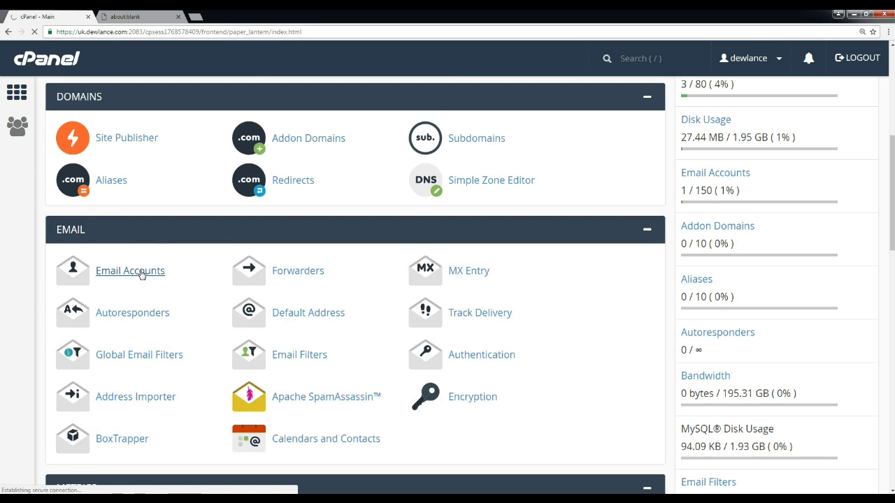
Choose Access Webmail from the existing account's More menu on the Email Accounts list.
{"action": "scroll", "coordinate": [188, 294], "scroll_direction": "down", "scroll_amount": 2}
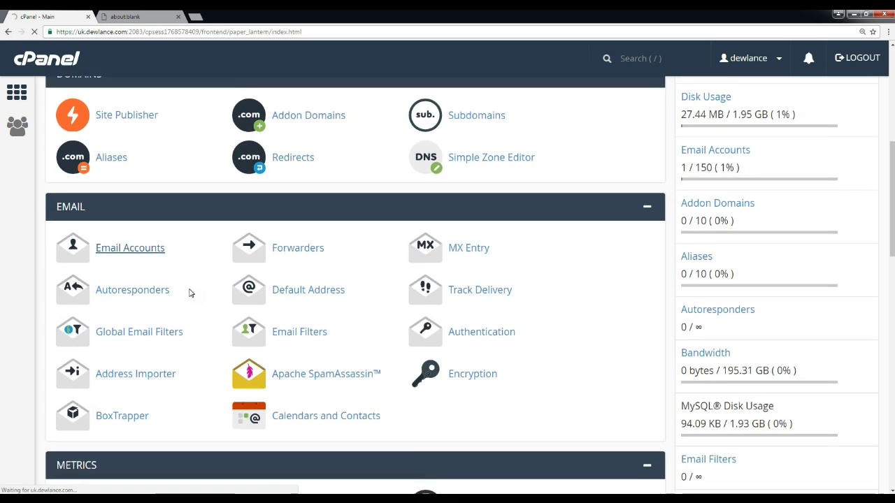
{"action": "scroll", "coordinate": [189, 294], "scroll_direction": "up", "scroll_amount": 2}
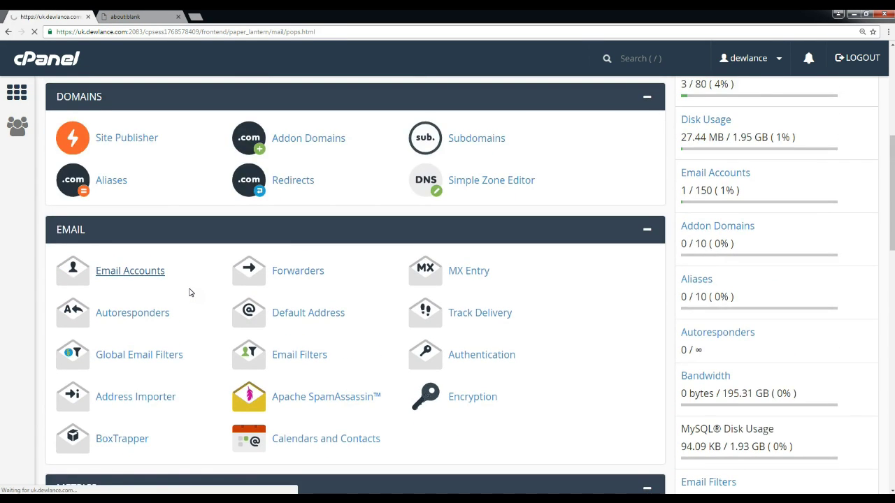
{"action": "scroll", "coordinate": [216, 290], "scroll_direction": "down", "scroll_amount": 9}
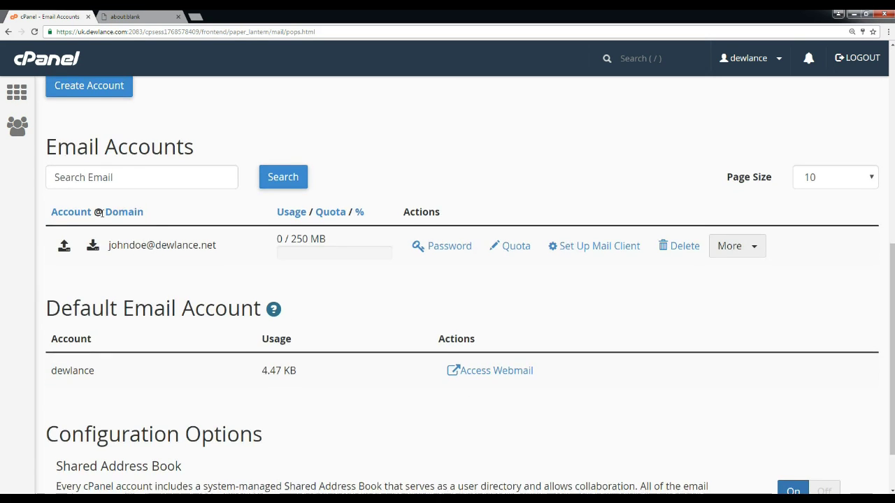
{"action": "scroll", "coordinate": [69, 241], "scroll_direction": "up", "scroll_amount": 2}
{"action": "left_click_drag", "start_coordinate": [51, 242], "coordinate": [202, 251]}
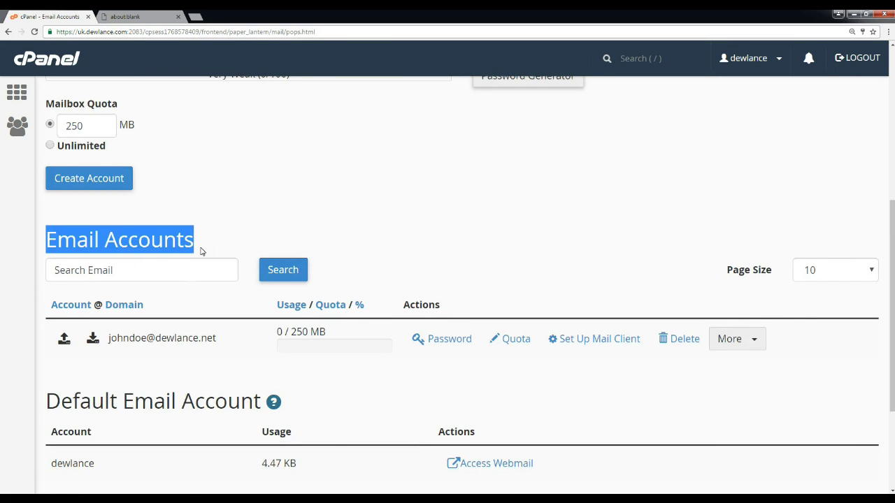
{"action": "left_click", "coordinate": [162, 358]}
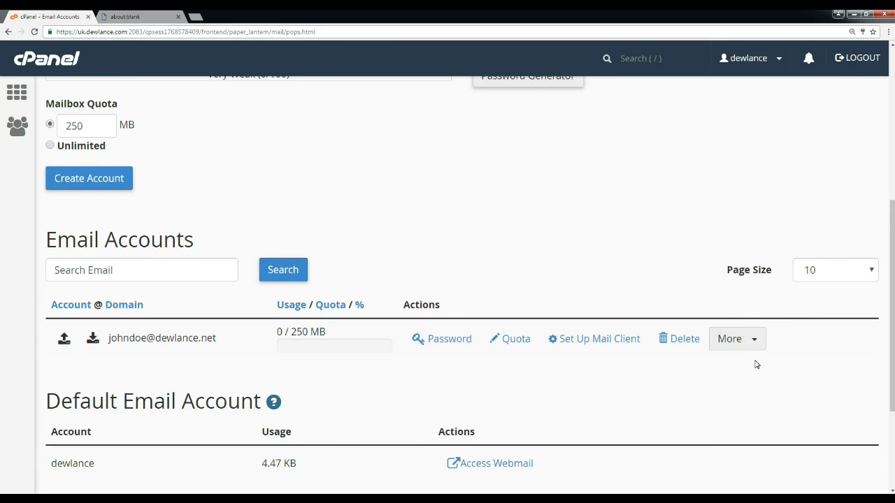
{"action": "scroll", "coordinate": [732, 359], "scroll_direction": "down", "scroll_amount": 1}
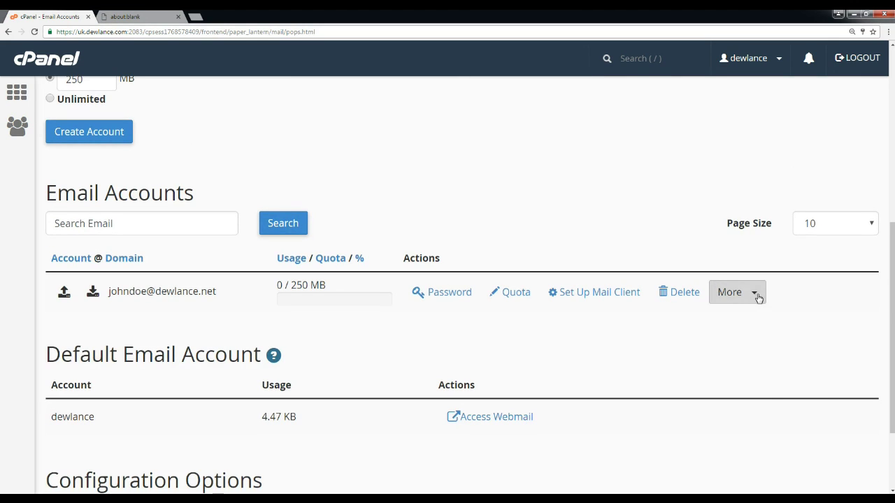
{"action": "left_click", "coordinate": [756, 298]}
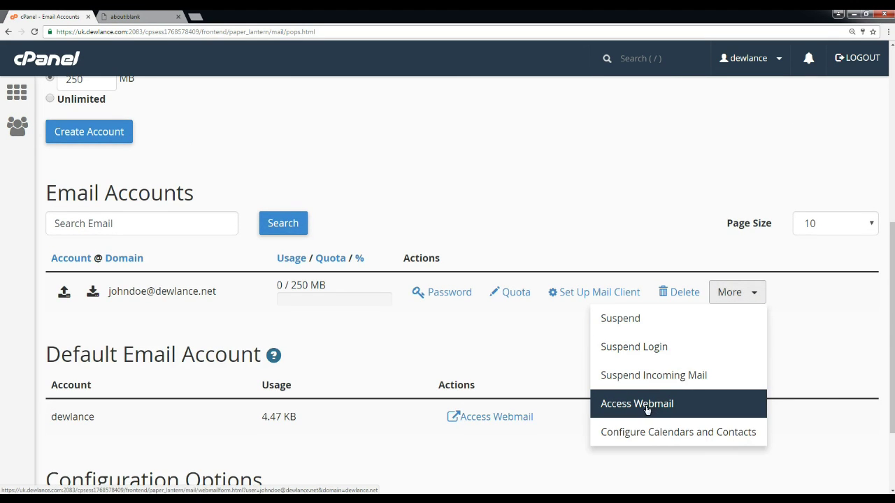
{"action": "left_click", "coordinate": [663, 410]}
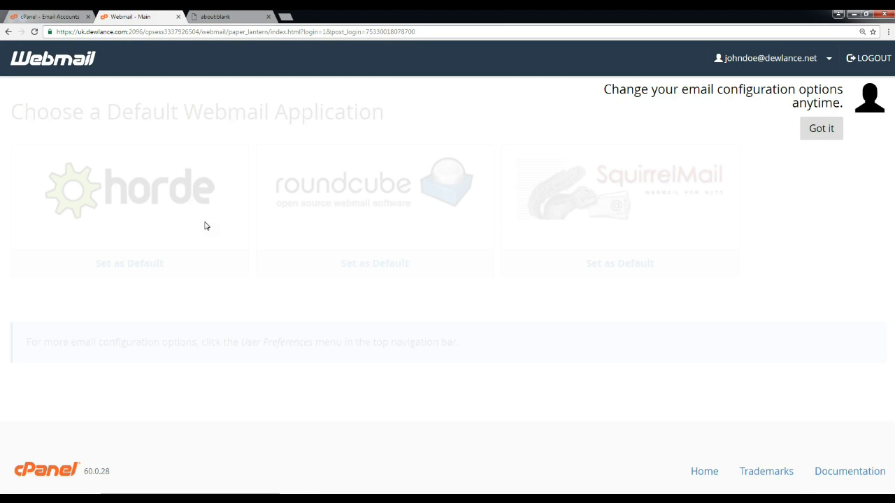
Dismiss the configuration-options tip and launch Roundcube from the webmail applications.
{"action": "left_click", "coordinate": [820, 130]}
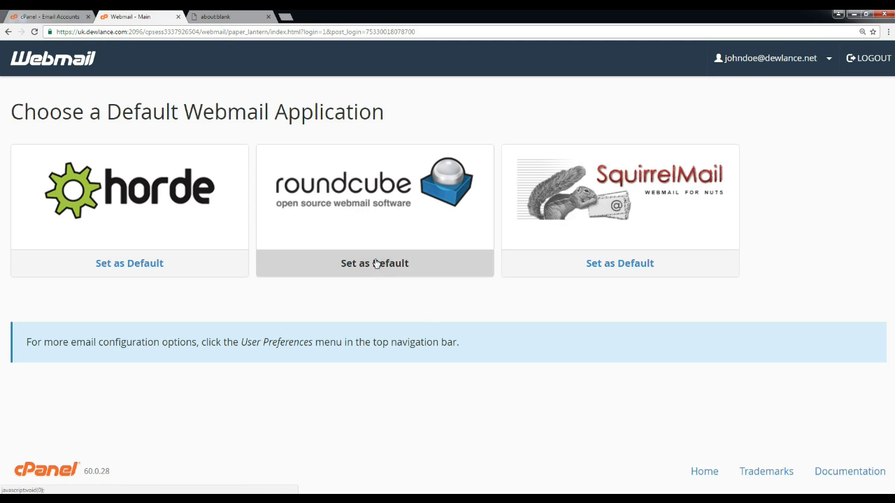
{"action": "left_click", "coordinate": [377, 204]}
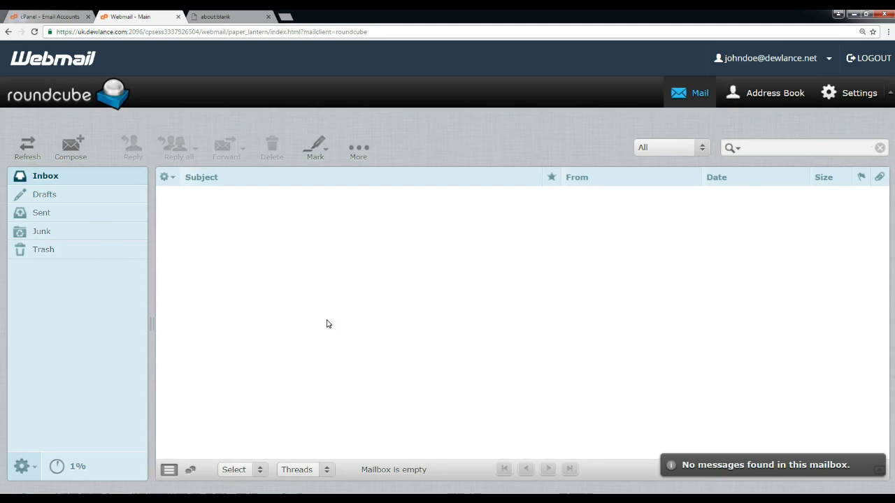
Show the Inbox, refresh it for new mail, and start a blank new message.
{"action": "left_click", "coordinate": [49, 181]}
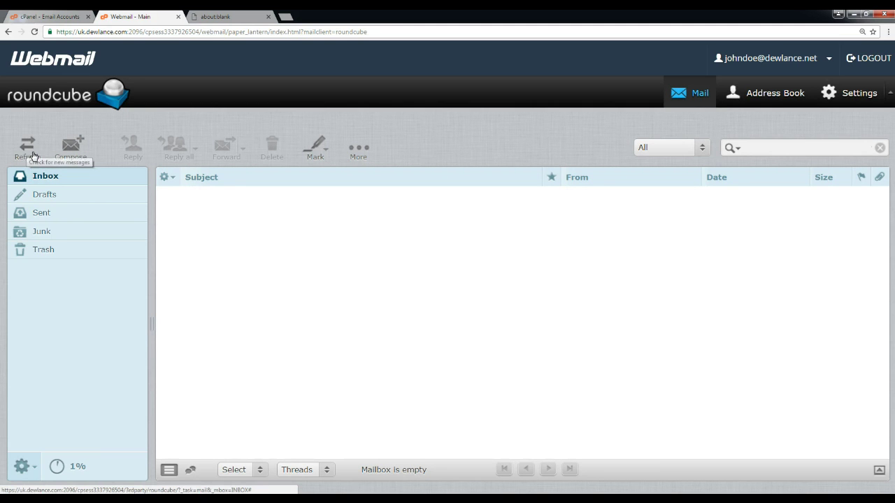
{"action": "left_click", "coordinate": [29, 149]}
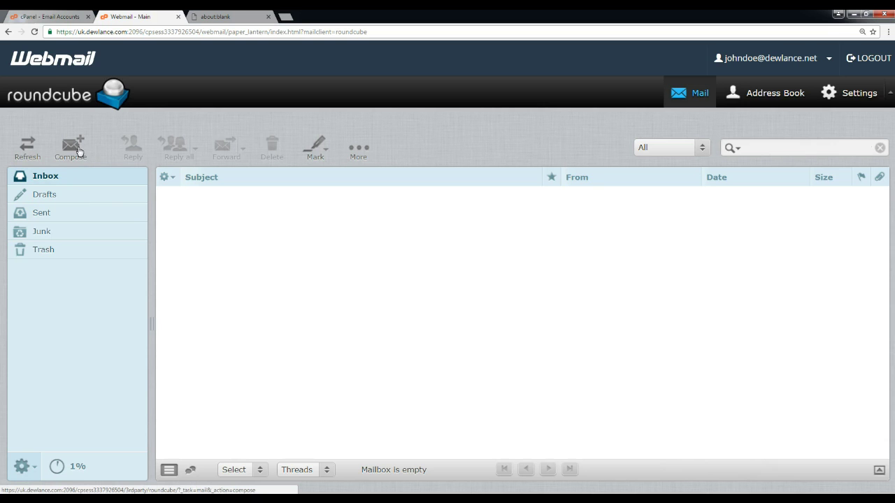
{"action": "left_click", "coordinate": [70, 152]}
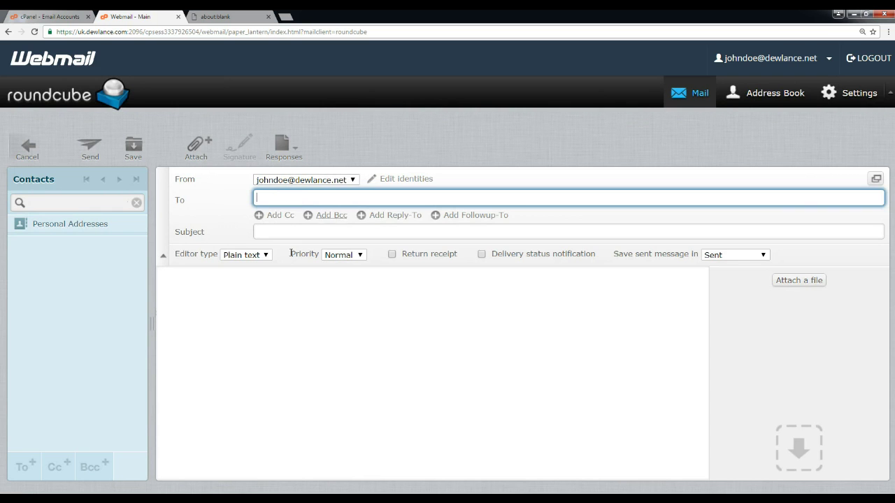
Request delivery notification, keep saving to Sent, and set Highest priority with the HTML editor.
{"action": "left_click", "coordinate": [289, 230]}
{"action": "left_click", "coordinate": [259, 300]}
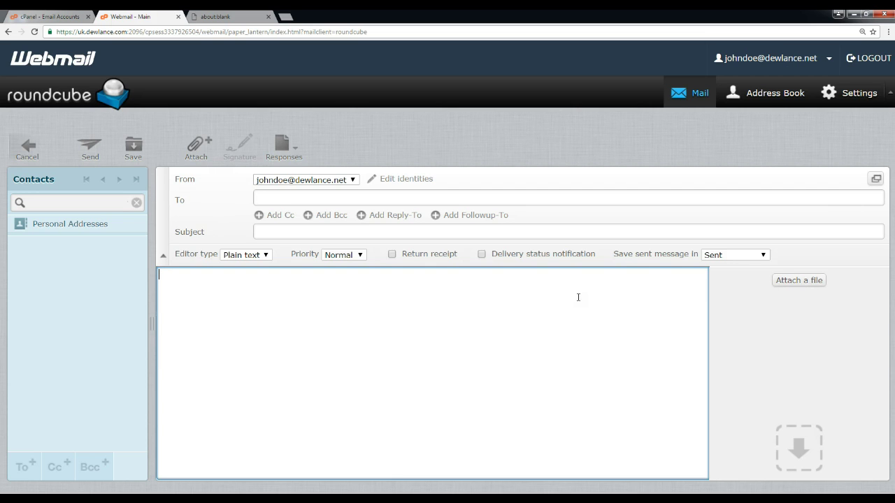
{"action": "left_click", "coordinate": [482, 254]}
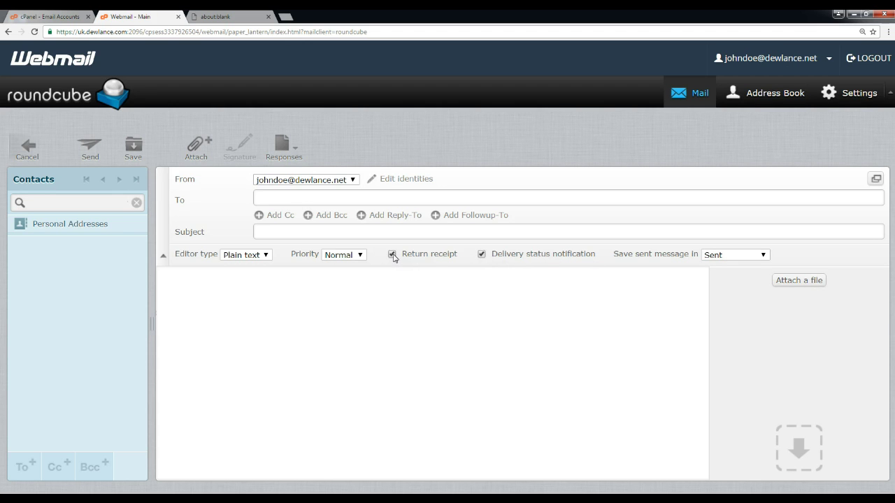
{"action": "left_click", "coordinate": [740, 257]}
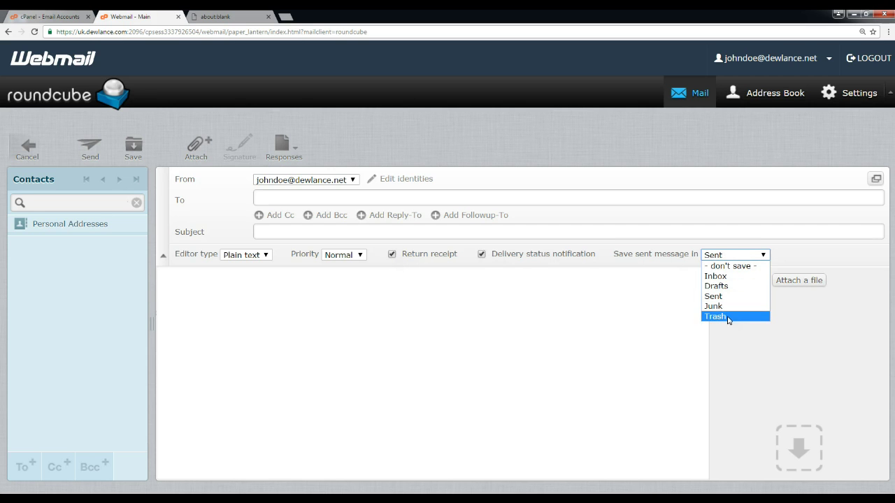
{"action": "left_click", "coordinate": [770, 370]}
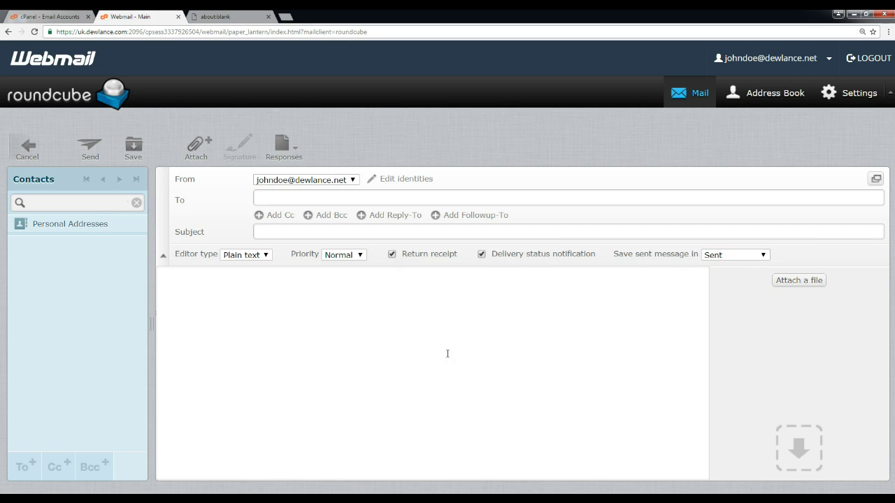
{"action": "left_click", "coordinate": [360, 256]}
{"action": "left_click", "coordinate": [346, 309]}
{"action": "left_click", "coordinate": [265, 255]}
{"action": "left_click", "coordinate": [249, 267]}
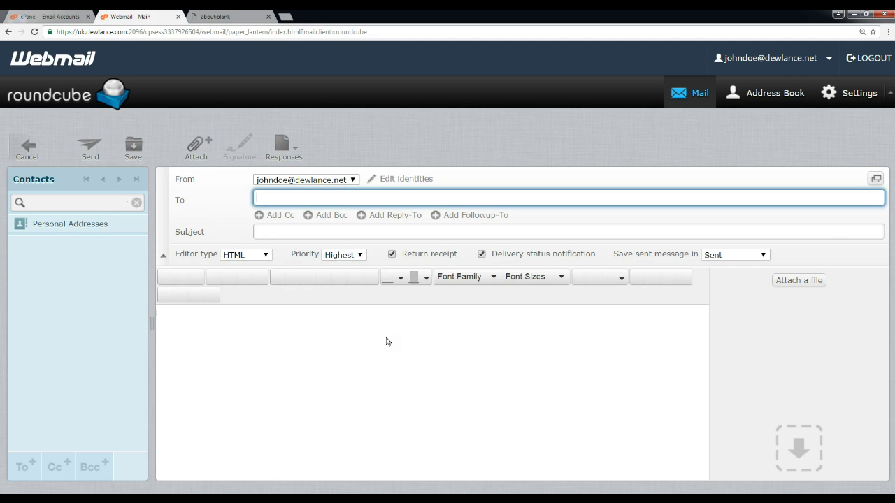
Type 'Test' in the message body and make it bold, then switch to the blank tab.
{"action": "left_click", "coordinate": [239, 338]}
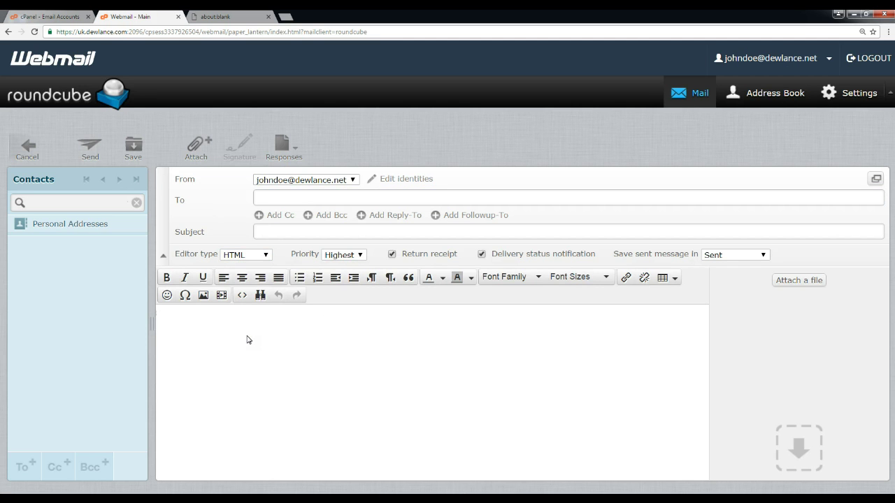
{"action": "type", "text": "Test"}
{"action": "left_click_drag", "start_coordinate": [171, 320], "coordinate": [115, 322]}
{"action": "left_click", "coordinate": [187, 326]}
{"action": "left_click_drag", "start_coordinate": [198, 319], "coordinate": [161, 320]}
{"action": "left_click", "coordinate": [167, 278]}
{"action": "left_click", "coordinate": [231, 345]}
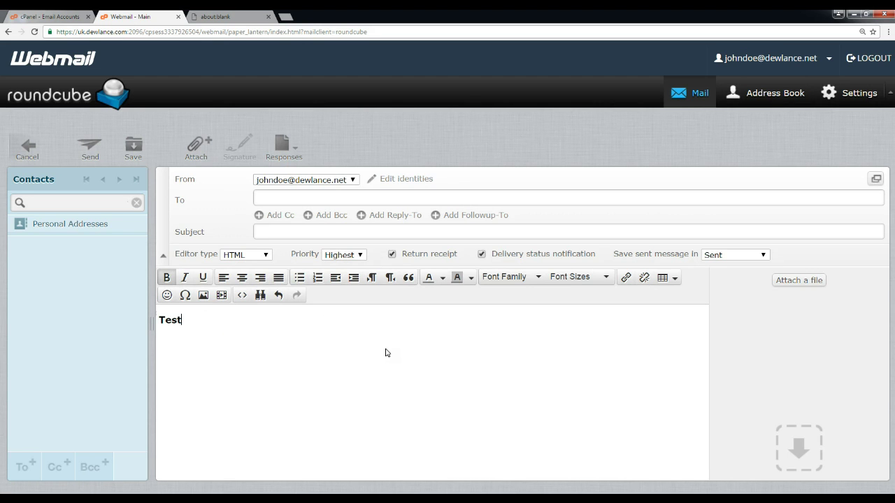
{"action": "left_click", "coordinate": [209, 16]}
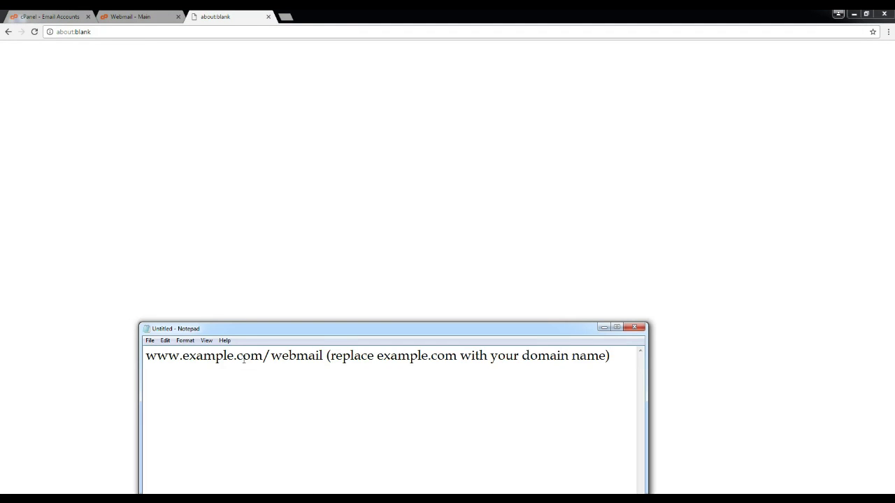
{"action": "left_click_drag", "start_coordinate": [281, 331], "coordinate": [252, 270]}
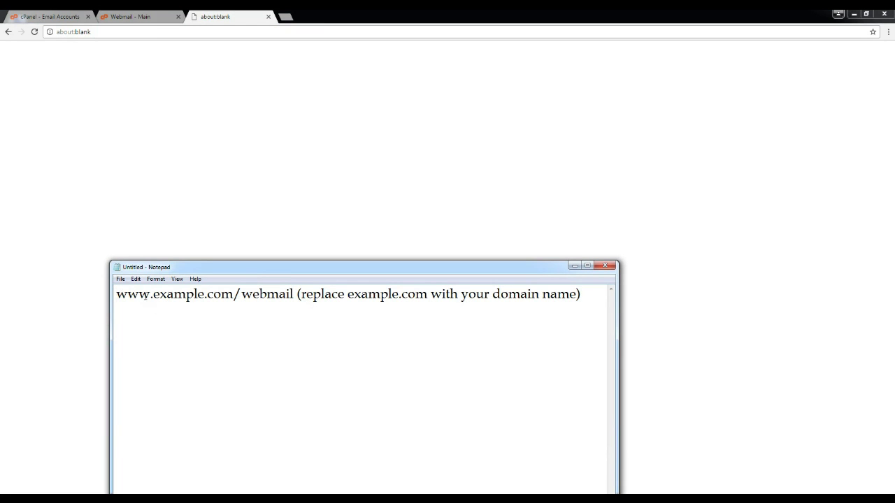
{"action": "left_click_drag", "start_coordinate": [153, 297], "coordinate": [233, 297]}
{"action": "left_click", "coordinate": [232, 296]}
{"action": "left_click_drag", "start_coordinate": [116, 295], "coordinate": [591, 297]}
{"action": "left_click", "coordinate": [152, 295]}
{"action": "left_click", "coordinate": [242, 294]}
{"action": "left_click", "coordinate": [312, 294]}
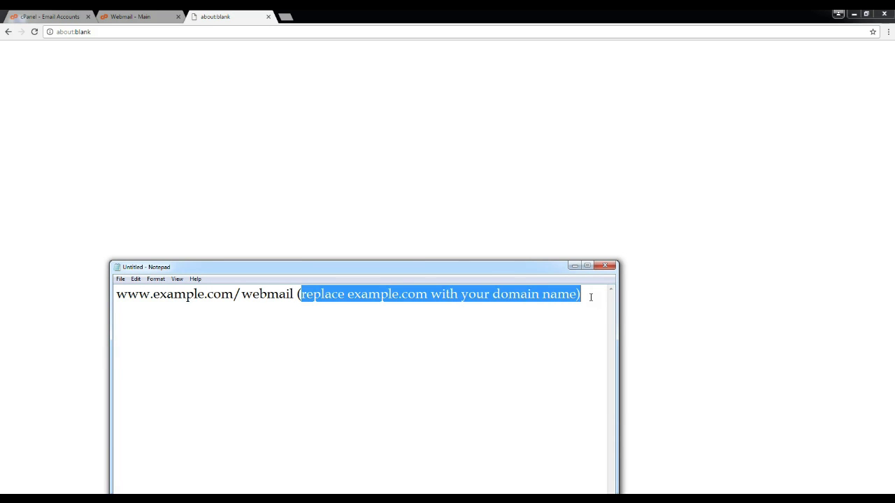
{"action": "left_click", "coordinate": [383, 295]}
{"action": "left_click", "coordinate": [291, 176]}
{"action": "left_click", "coordinate": [85, 32]}
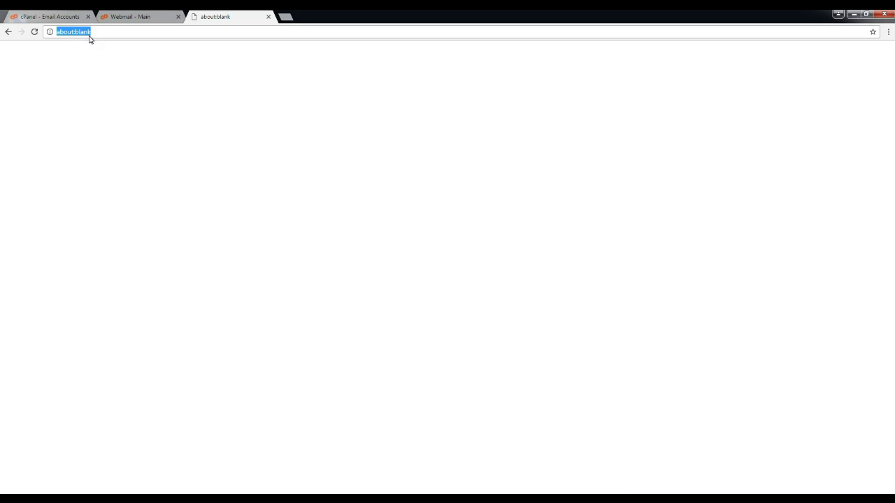
Enter dewlance.net/webmail in the address bar, fixing the stray letter, and load it.
{"action": "type", "text": "dewlance."}
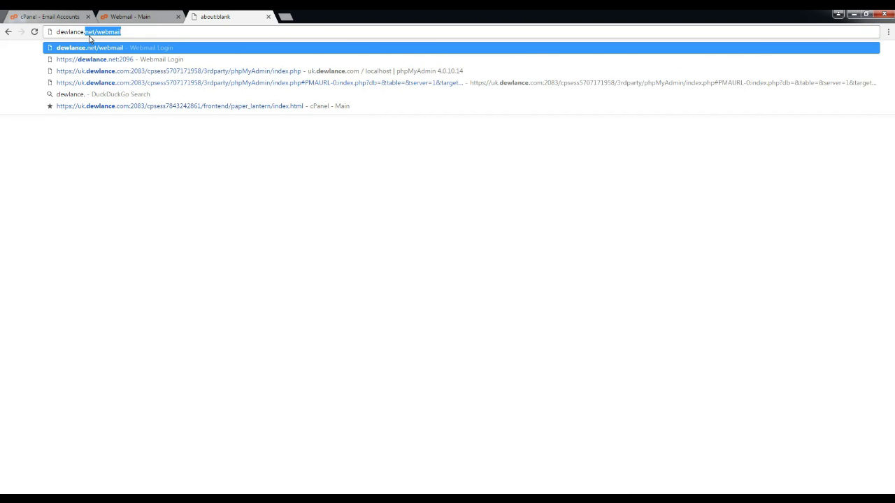
{"action": "type", "text": "net/c"}
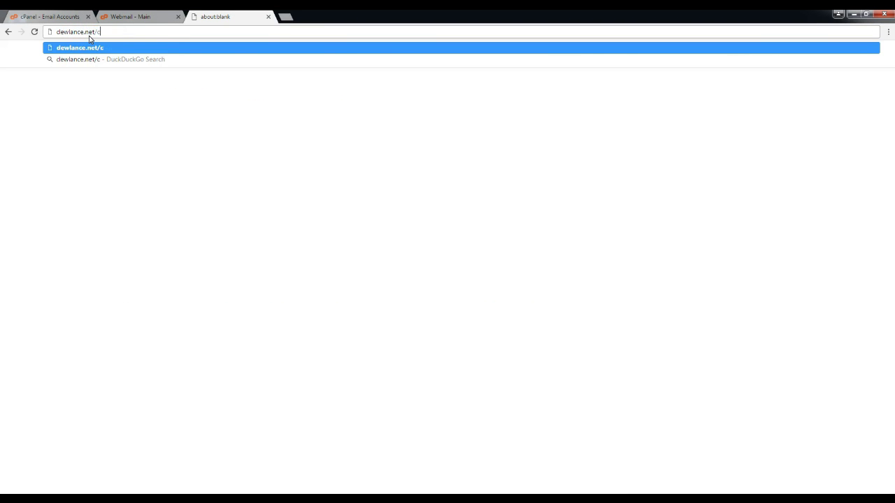
{"action": "key", "text": "BackSpace"}
{"action": "type", "text": "webmail"}
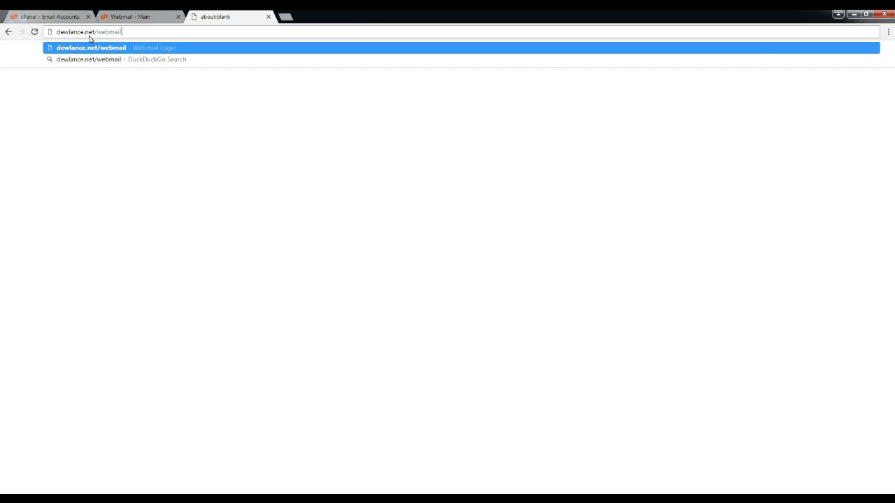
{"action": "key", "text": "Return"}
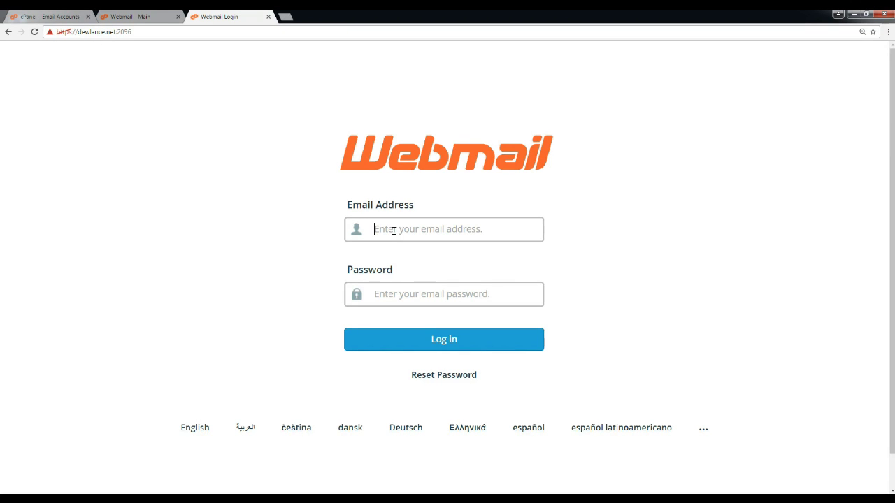
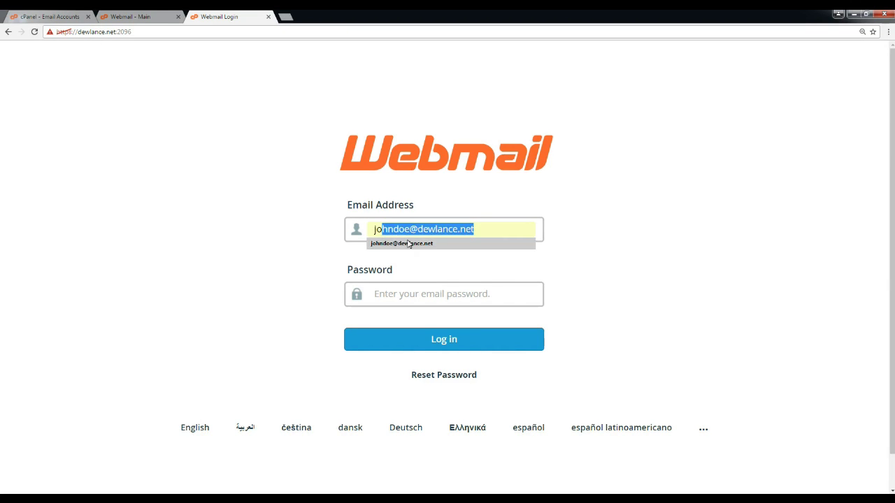
Log in with the saved email address and pasted password, then close the draft tab.
{"action": "left_click", "coordinate": [409, 243]}
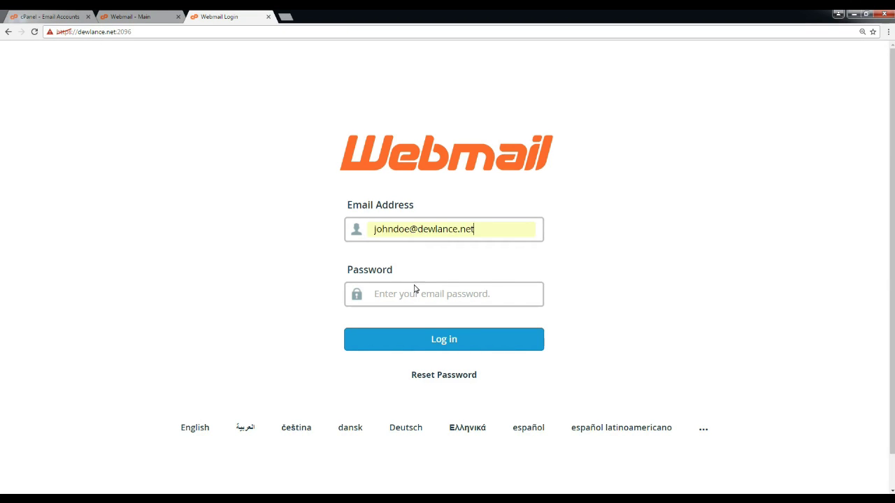
{"action": "left_click", "coordinate": [407, 297]}
{"action": "key", "text": "ctrl+v"}
{"action": "left_click", "coordinate": [411, 343]}
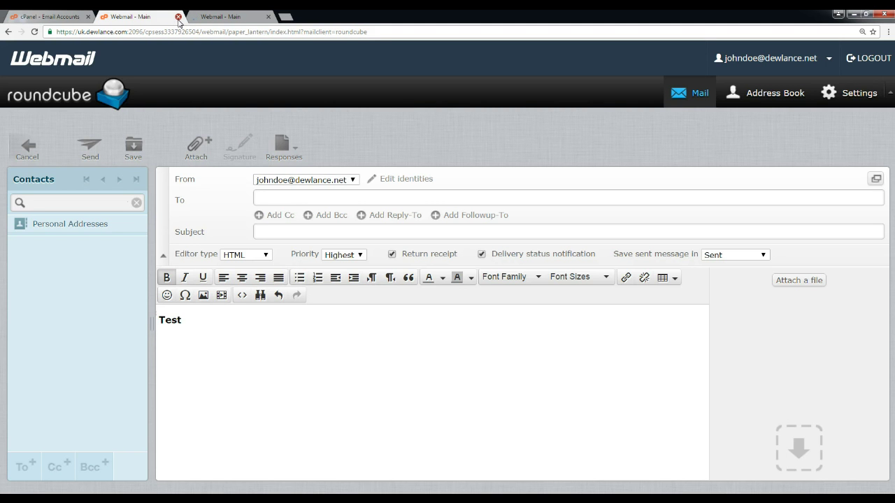
{"action": "left_click", "coordinate": [178, 17]}
Leave the unsent message, set Roundcube as the default, and open the mailbox in Roundcube.
{"action": "left_click", "coordinate": [486, 85]}
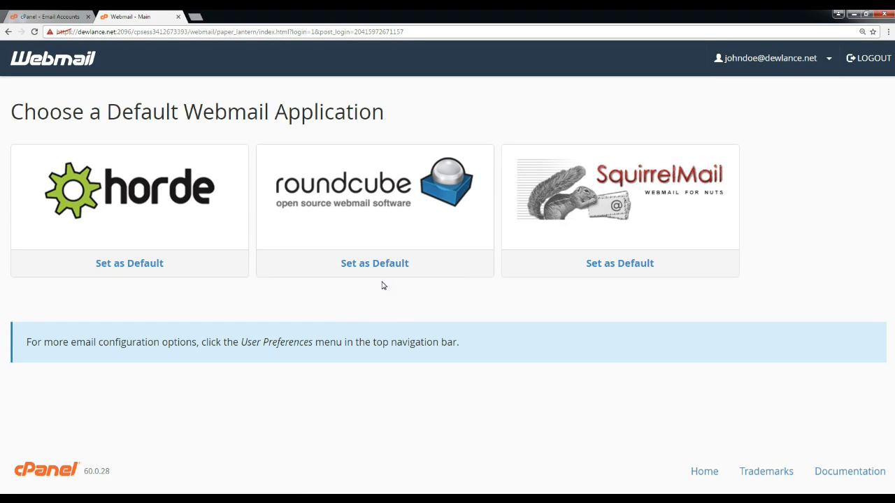
{"action": "left_click", "coordinate": [407, 259]}
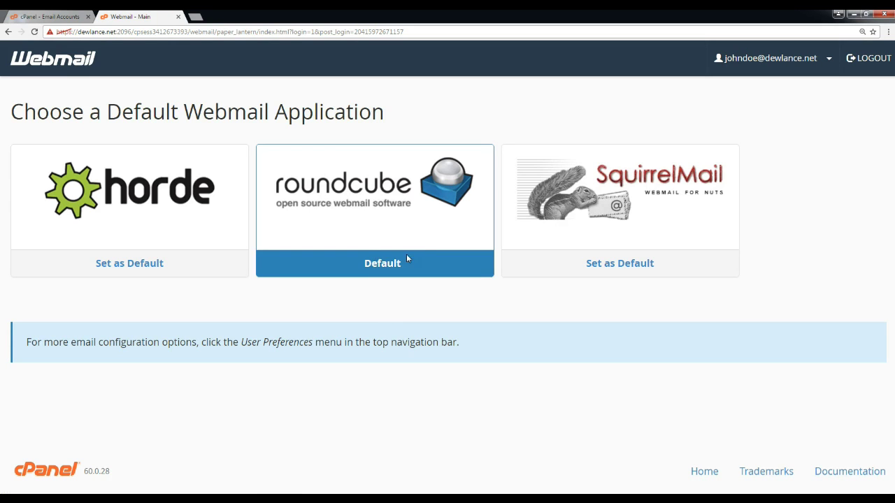
{"action": "left_click", "coordinate": [373, 206]}
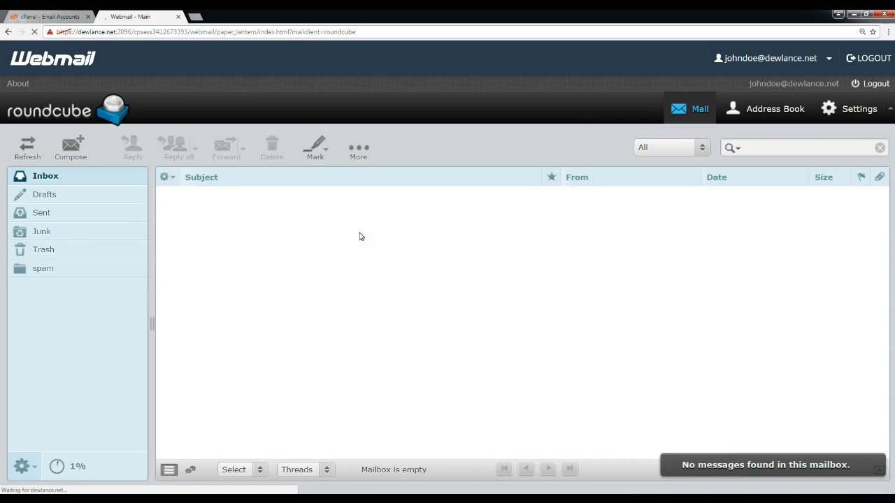
Peek at the More message actions in the empty Inbox, then go to the Address Book.
{"action": "left_click", "coordinate": [361, 148]}
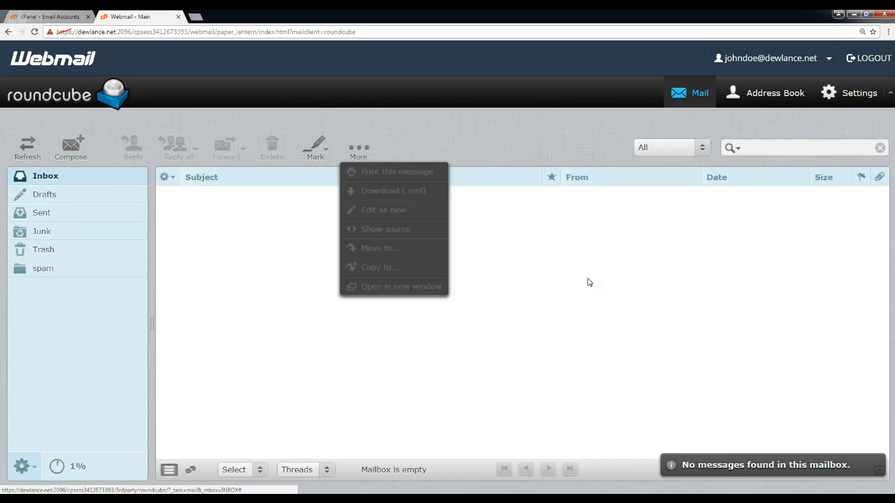
{"action": "left_click", "coordinate": [632, 302]}
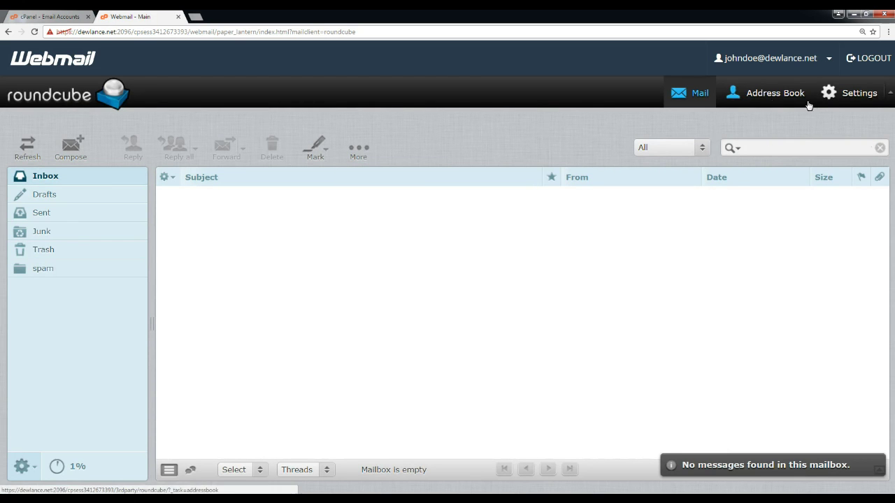
{"action": "left_click", "coordinate": [774, 101]}
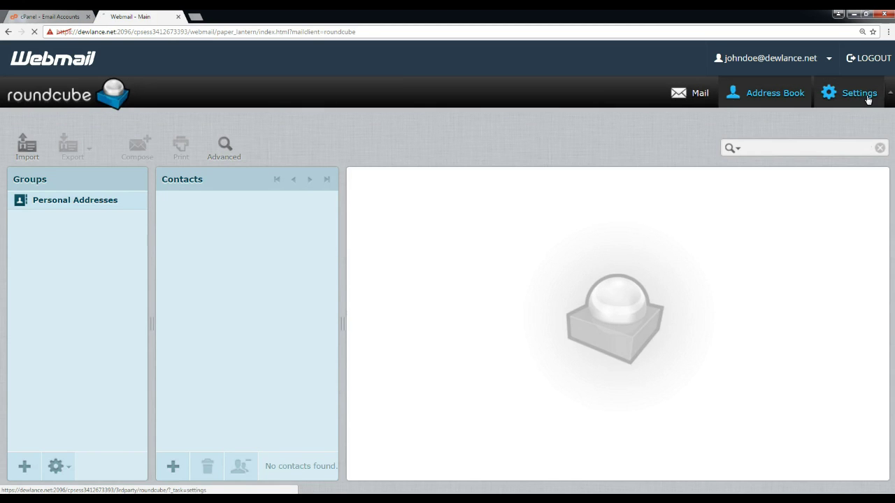
Switch the Roundcube interface skin to Classic in User Interface preferences.
{"action": "left_click", "coordinate": [869, 100]}
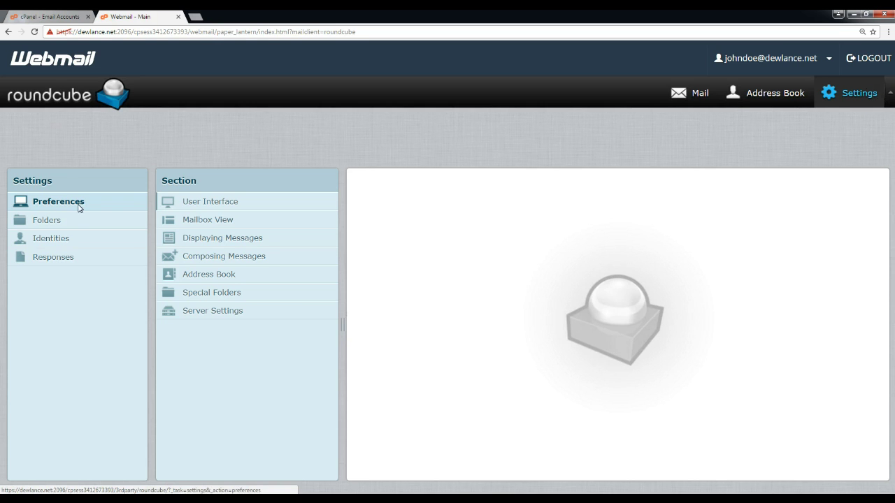
{"action": "left_click", "coordinate": [211, 203]}
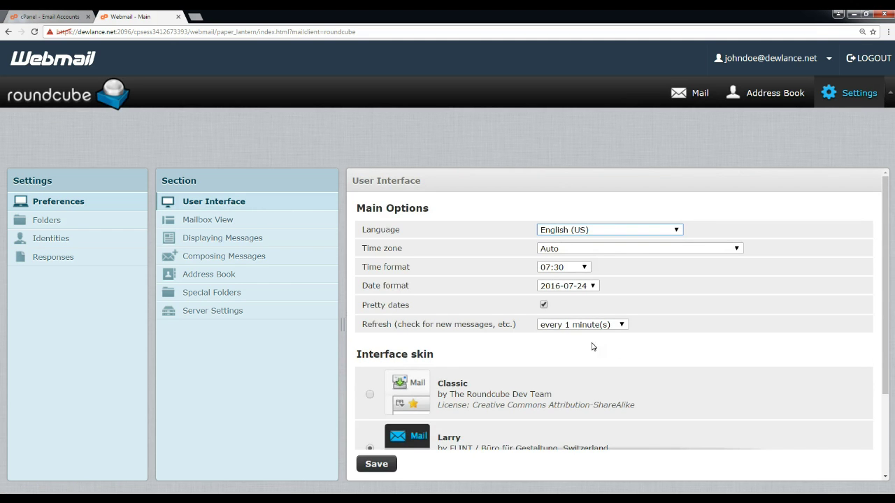
{"action": "scroll", "coordinate": [592, 345], "scroll_direction": "down", "scroll_amount": 3}
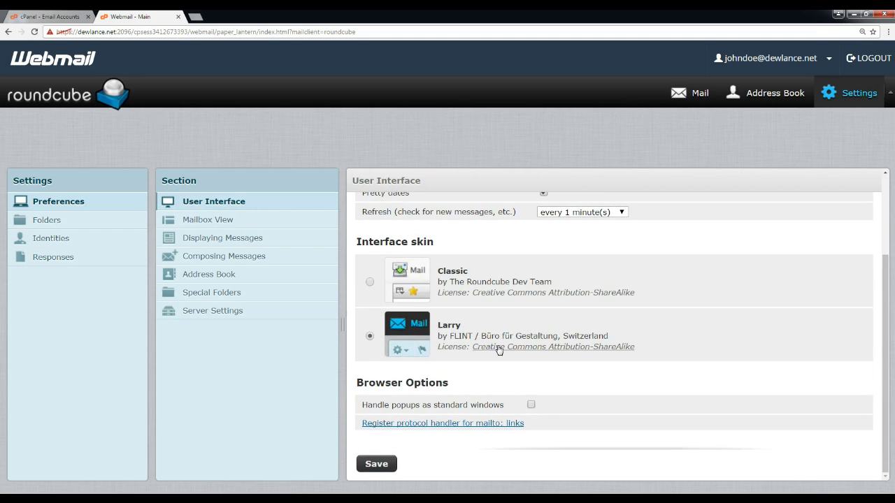
{"action": "scroll", "coordinate": [373, 350], "scroll_direction": "up", "scroll_amount": 3}
{"action": "left_click", "coordinate": [371, 377]}
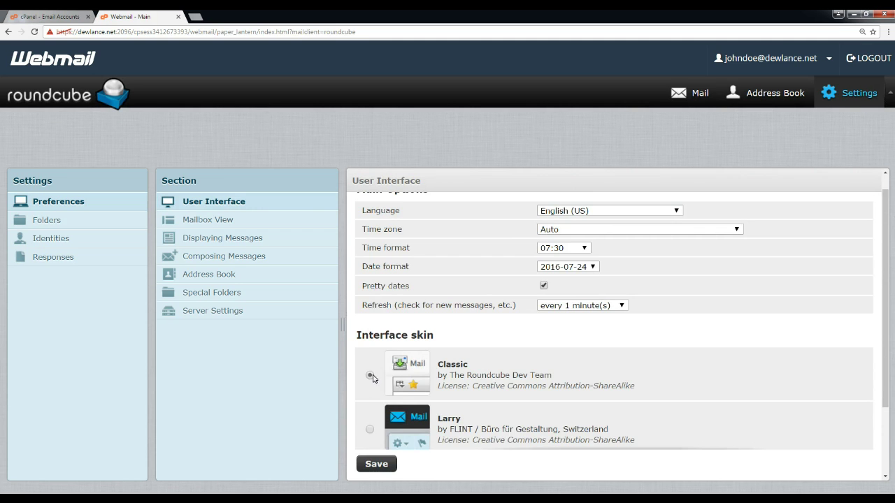
{"action": "scroll", "coordinate": [602, 373], "scroll_direction": "up", "scroll_amount": 1}
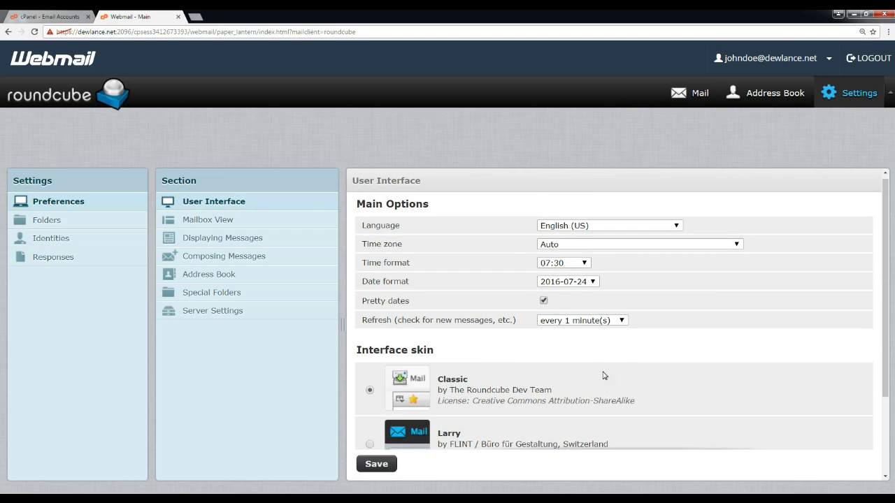
Try the refresh interval options and leave mail refresh at every 1 minute(s).
{"action": "left_click", "coordinate": [591, 325]}
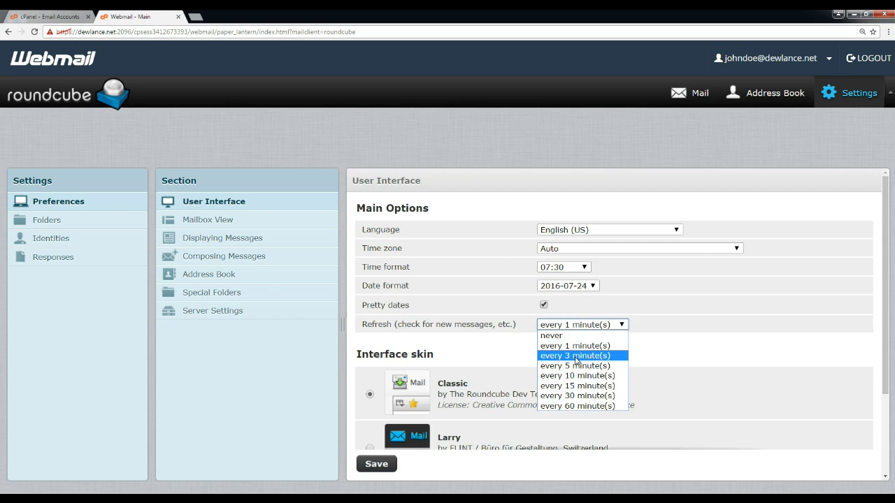
{"action": "left_click", "coordinate": [562, 337]}
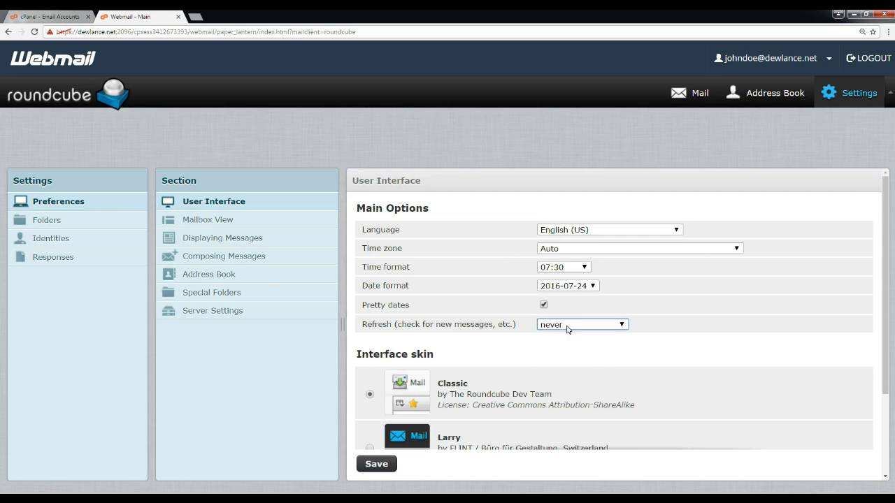
{"action": "left_click", "coordinate": [567, 326]}
{"action": "left_click", "coordinate": [569, 326]}
{"action": "left_click", "coordinate": [569, 326]}
{"action": "left_click", "coordinate": [573, 345]}
Browse languages and time zones, keeping English (US) and Auto, then view Mailbox View preferences.
{"action": "left_click", "coordinate": [584, 231]}
{"action": "left_click", "coordinate": [590, 231]}
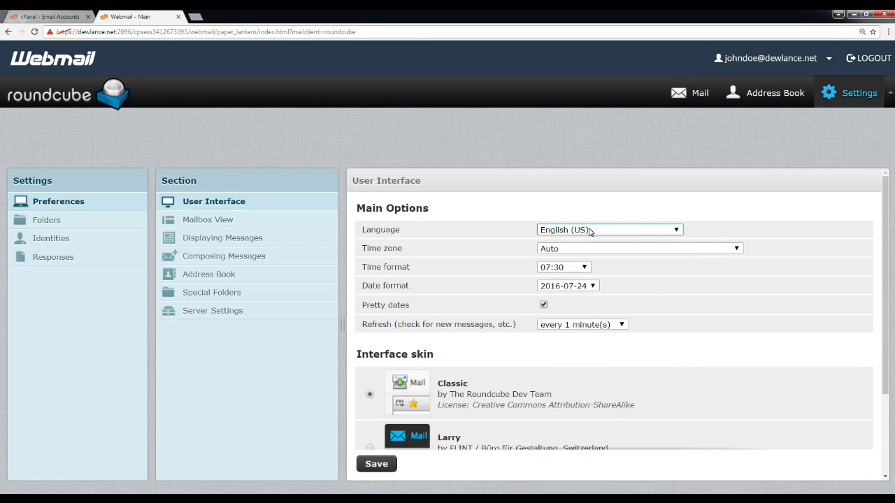
{"action": "left_click", "coordinate": [590, 231]}
{"action": "scroll", "coordinate": [611, 329], "scroll_direction": "down", "scroll_amount": 6}
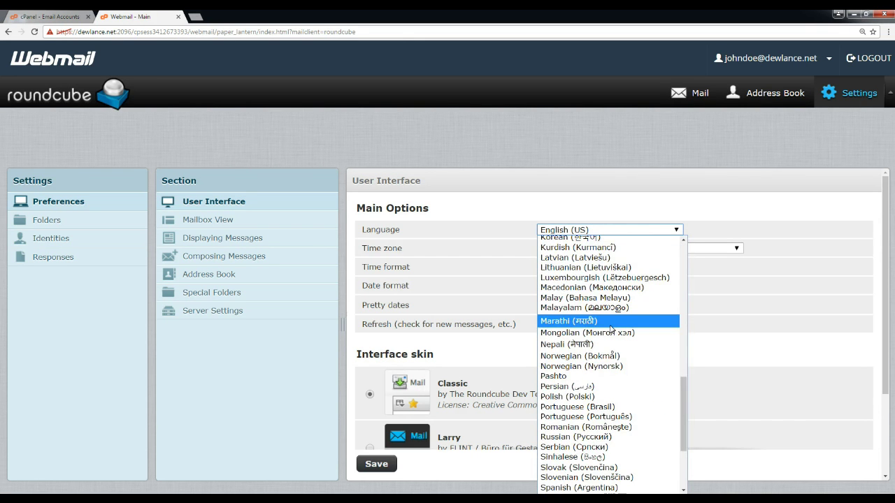
{"action": "scroll", "coordinate": [611, 329], "scroll_direction": "up", "scroll_amount": 6}
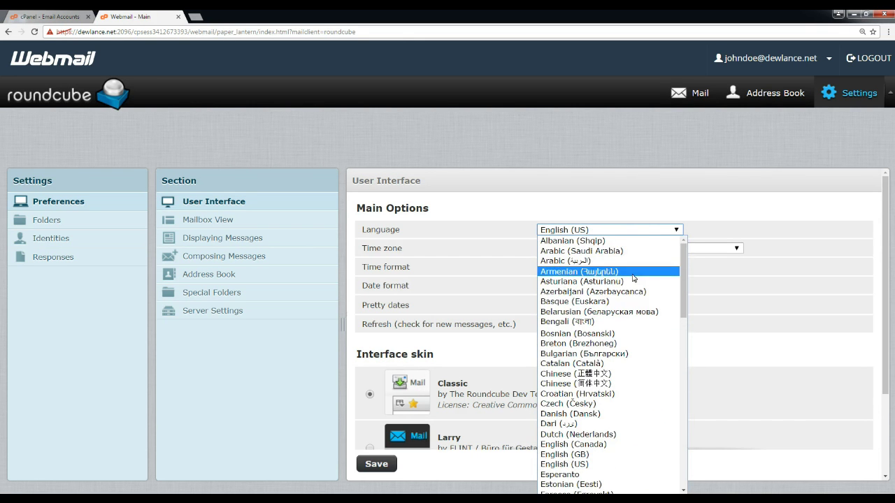
{"action": "scroll", "coordinate": [629, 378], "scroll_direction": "down", "scroll_amount": 3}
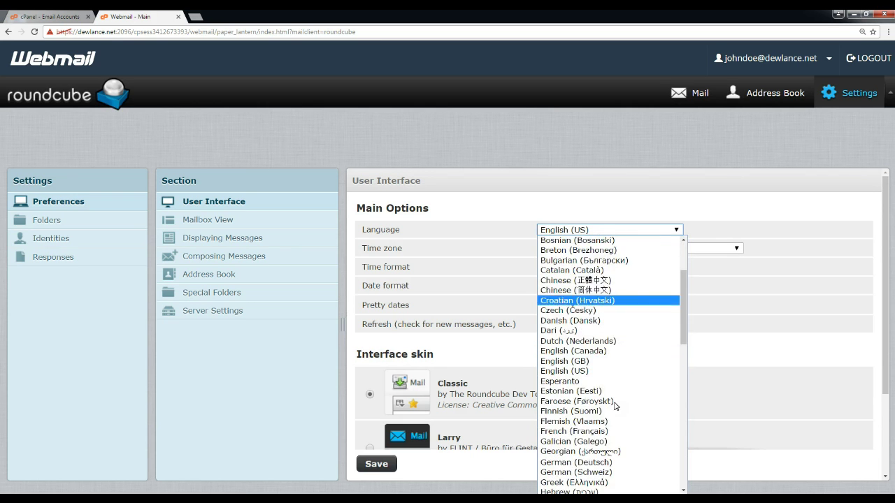
{"action": "scroll", "coordinate": [615, 406], "scroll_direction": "down", "scroll_amount": 7}
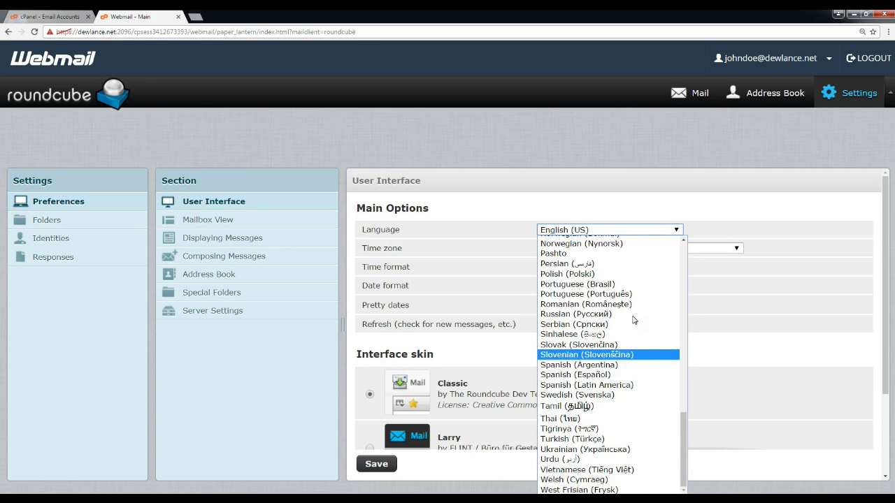
{"action": "scroll", "coordinate": [635, 320], "scroll_direction": "up", "scroll_amount": 6}
{"action": "left_click", "coordinate": [729, 334]}
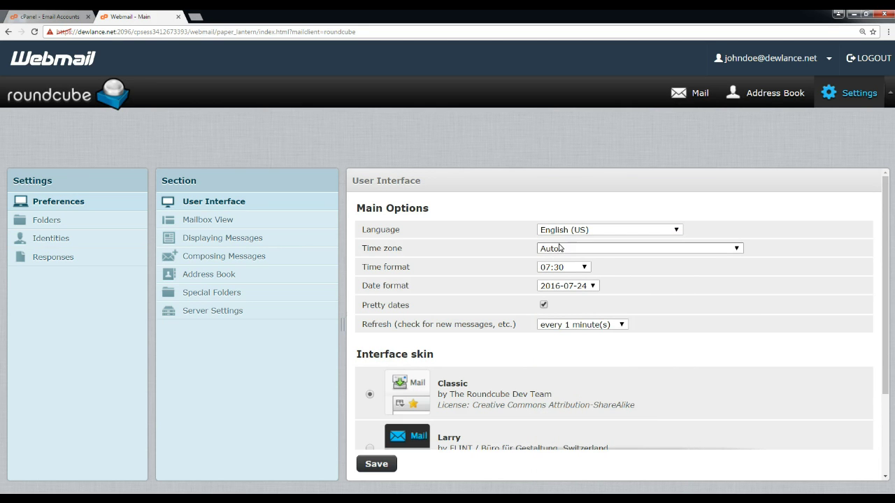
{"action": "left_click", "coordinate": [591, 252]}
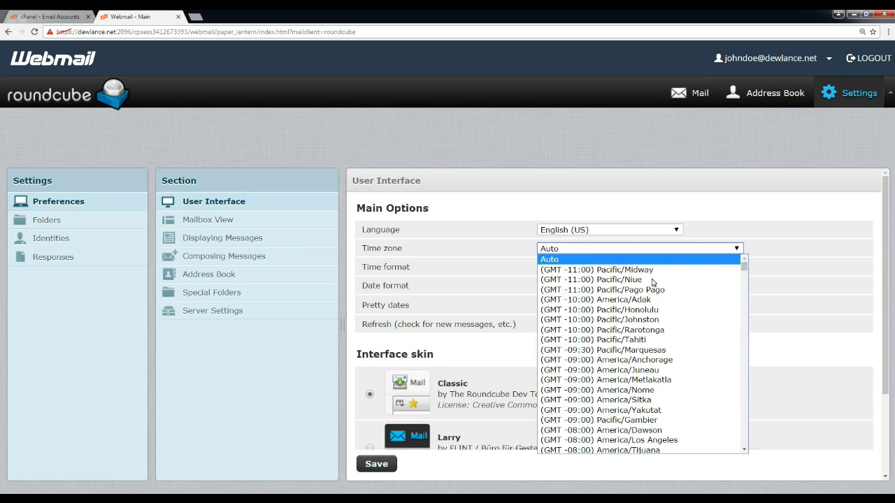
{"action": "left_click", "coordinate": [416, 285]}
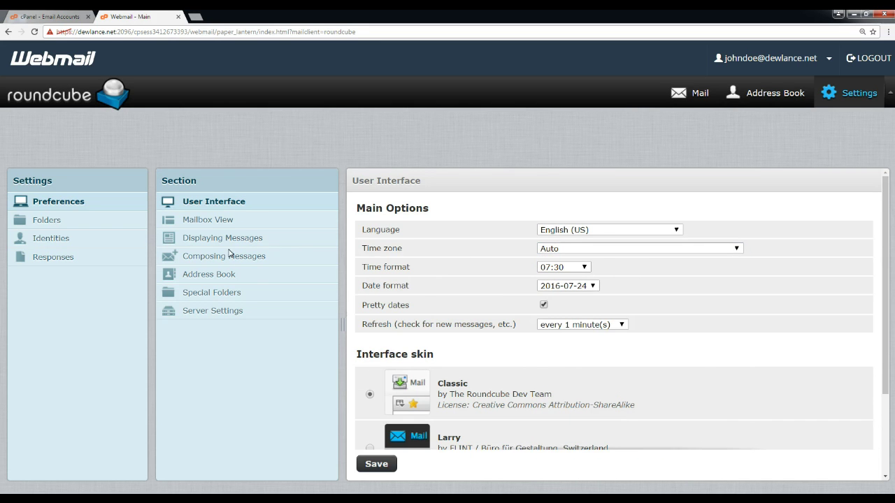
{"action": "left_click", "coordinate": [208, 221]}
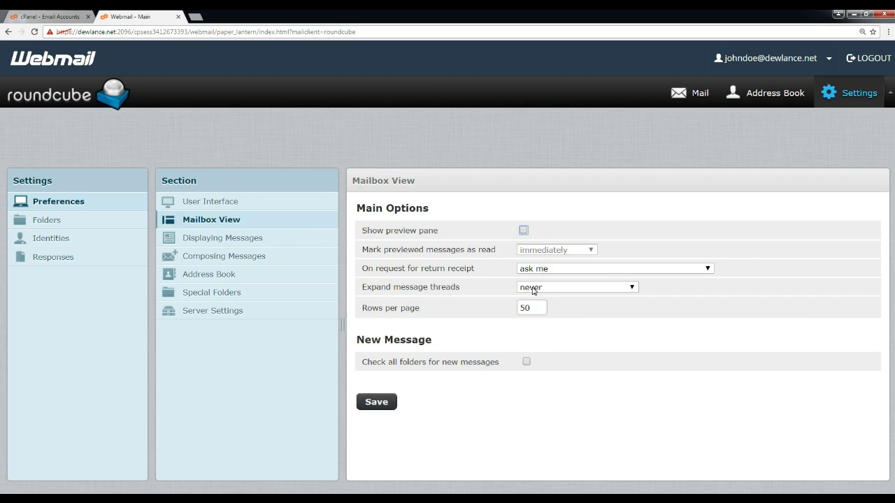
Leave return receipts unchanged and save 'Show email address with display name' as enabled.
{"action": "left_click", "coordinate": [566, 272]}
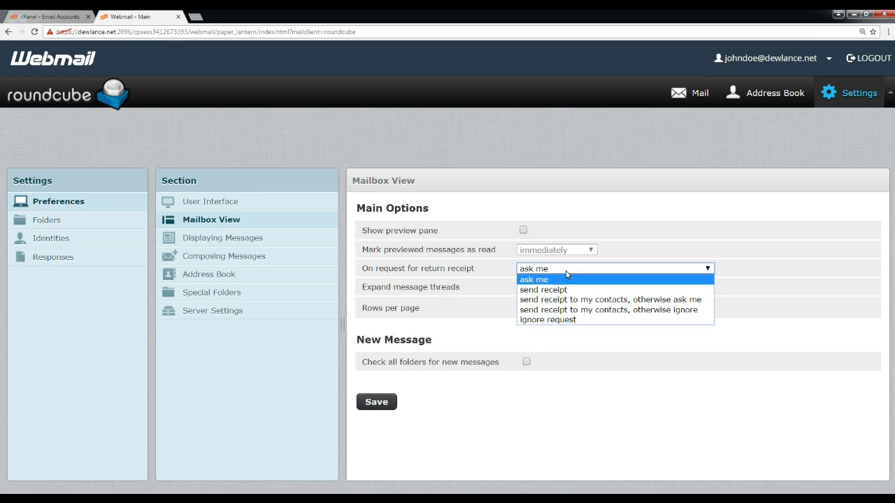
{"action": "left_click", "coordinate": [601, 363]}
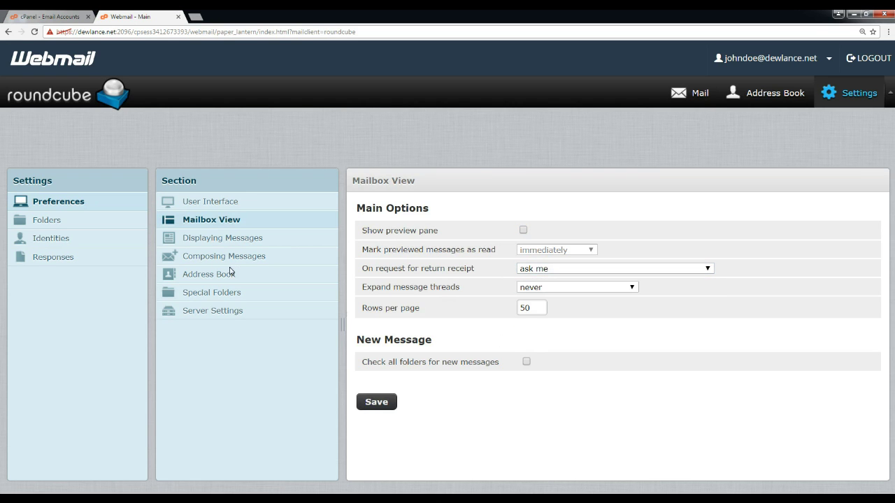
{"action": "left_click", "coordinate": [217, 241]}
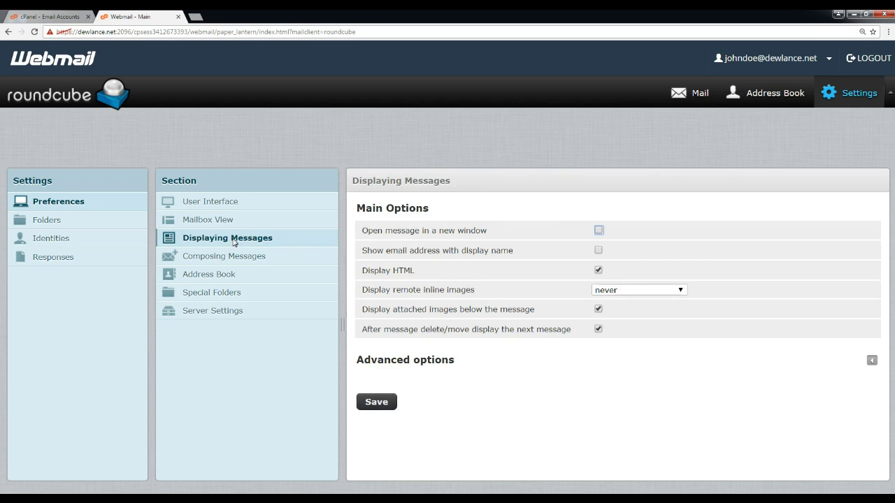
{"action": "left_click", "coordinate": [599, 251]}
{"action": "left_click", "coordinate": [390, 405]}
Compose in a new window and always in HTML, then check Server Settings and return to Mail.
{"action": "left_click", "coordinate": [222, 258]}
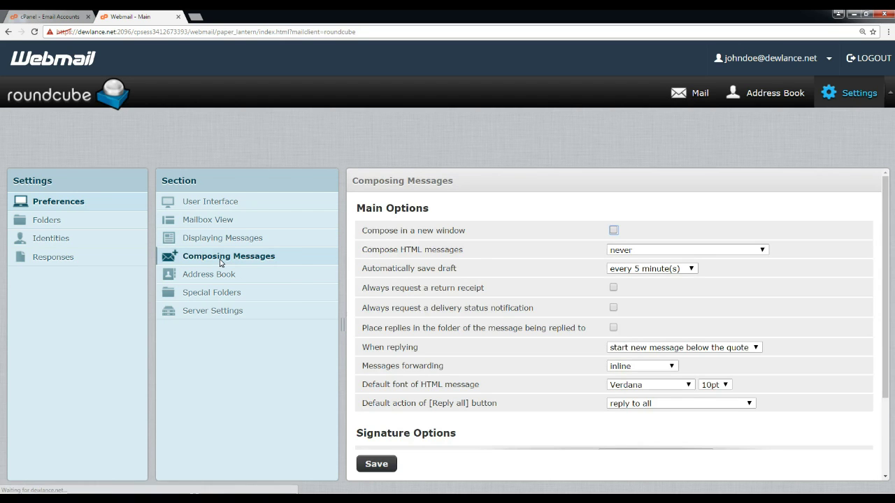
{"action": "left_click", "coordinate": [614, 231]}
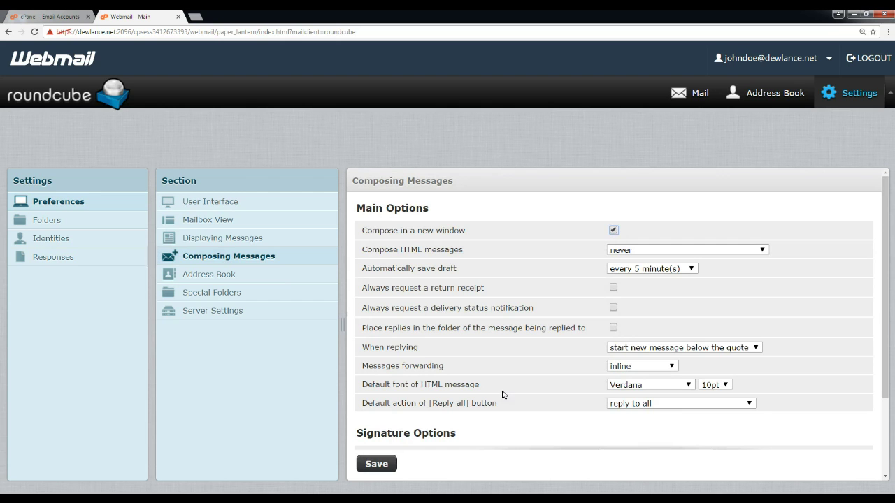
{"action": "left_click", "coordinate": [648, 255]}
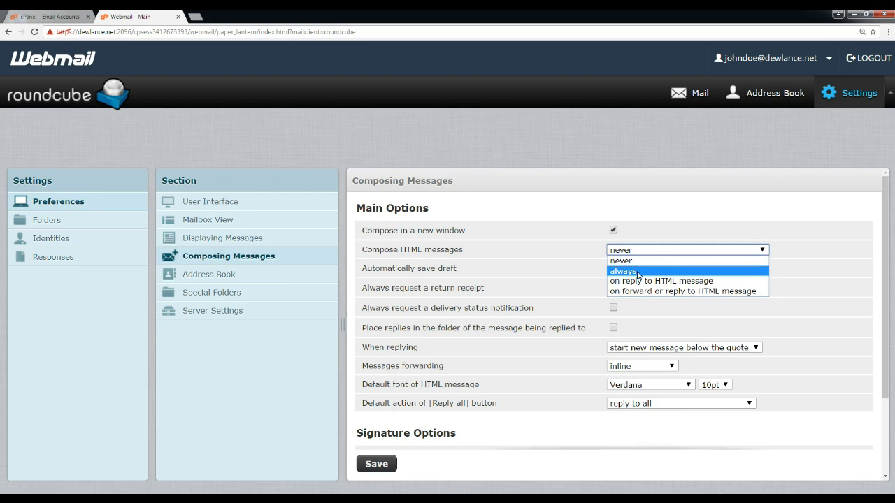
{"action": "left_click", "coordinate": [645, 270]}
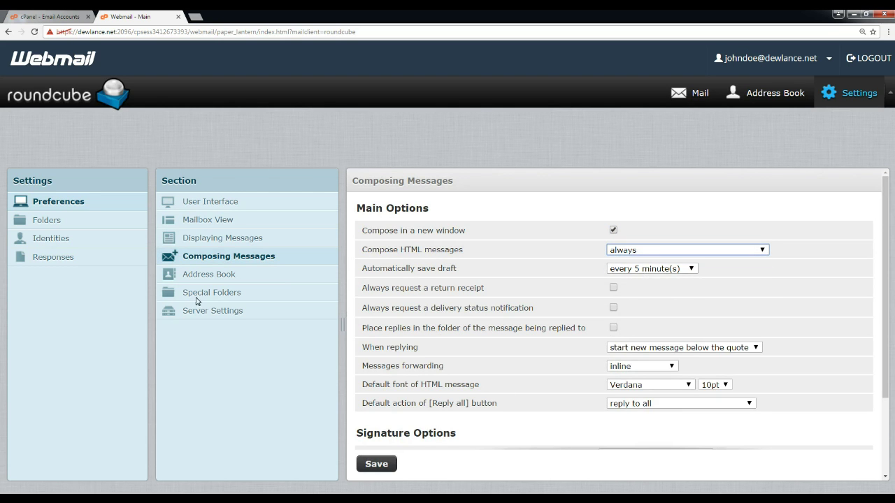
{"action": "left_click", "coordinate": [222, 316]}
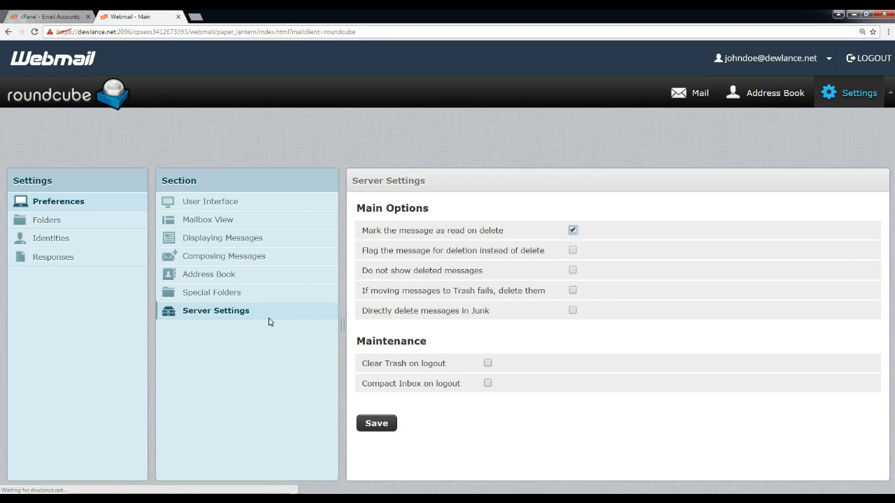
{"action": "left_click", "coordinate": [691, 99]}
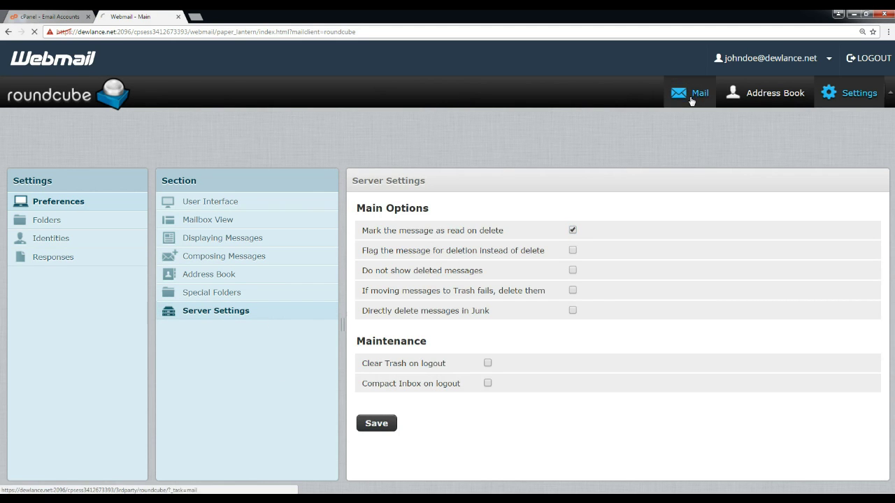